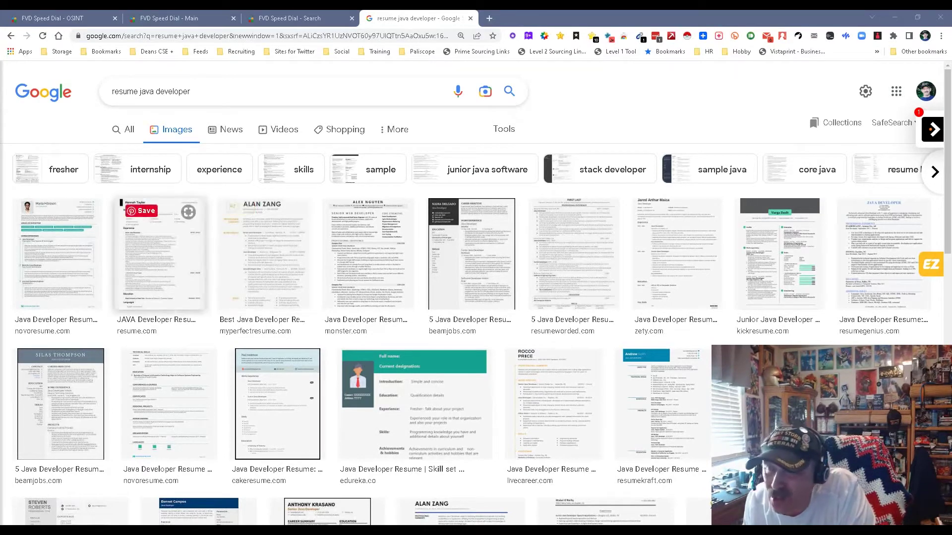
Search the resume.com Java developer resume image with Google Lens and close its enlarged preview
click(159, 254)
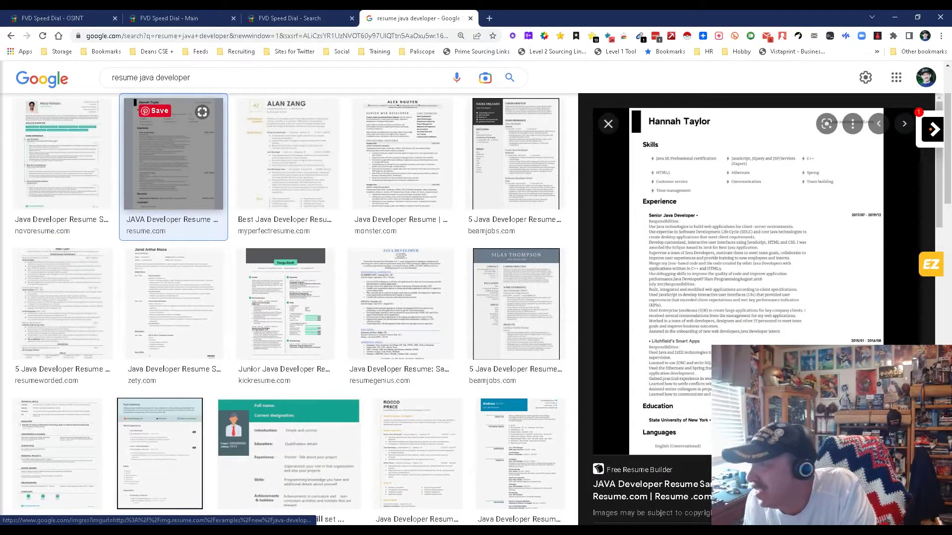
right_click(161, 173)
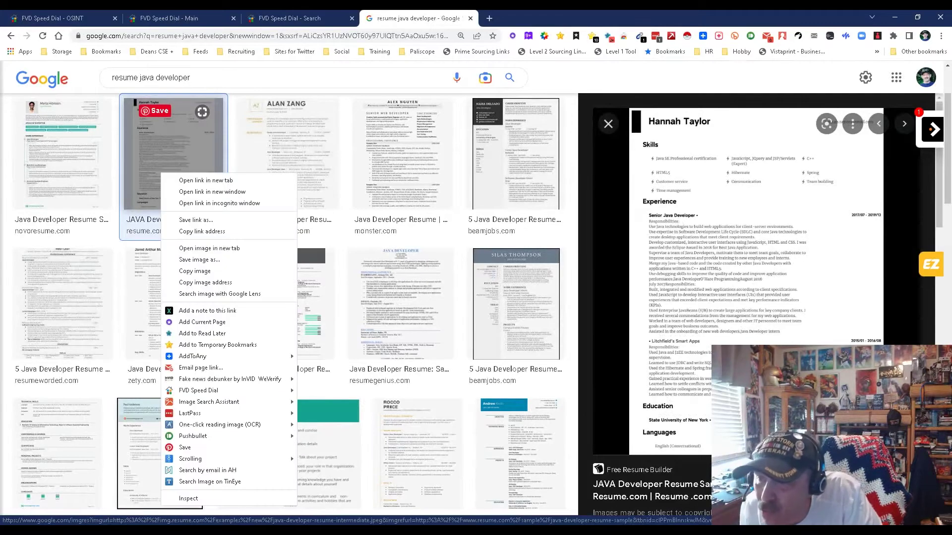
click(220, 294)
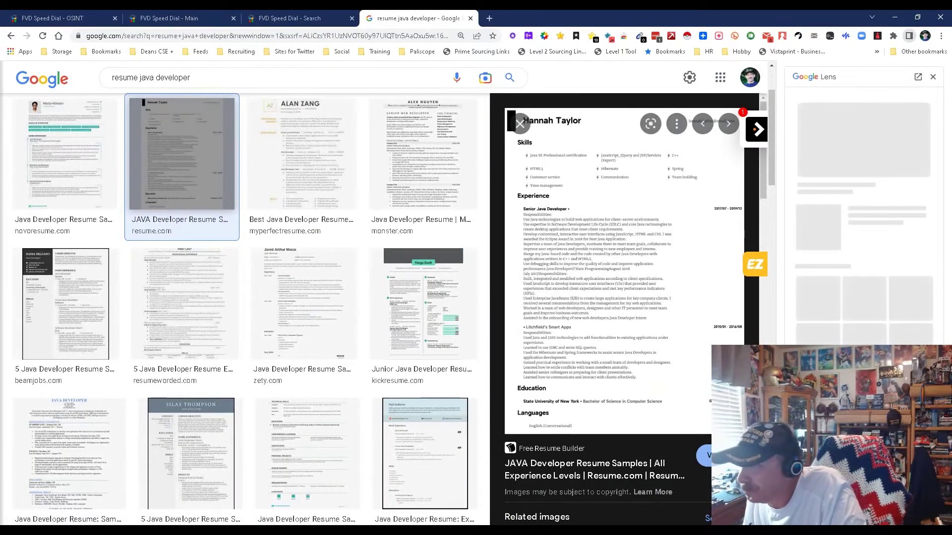
click(520, 124)
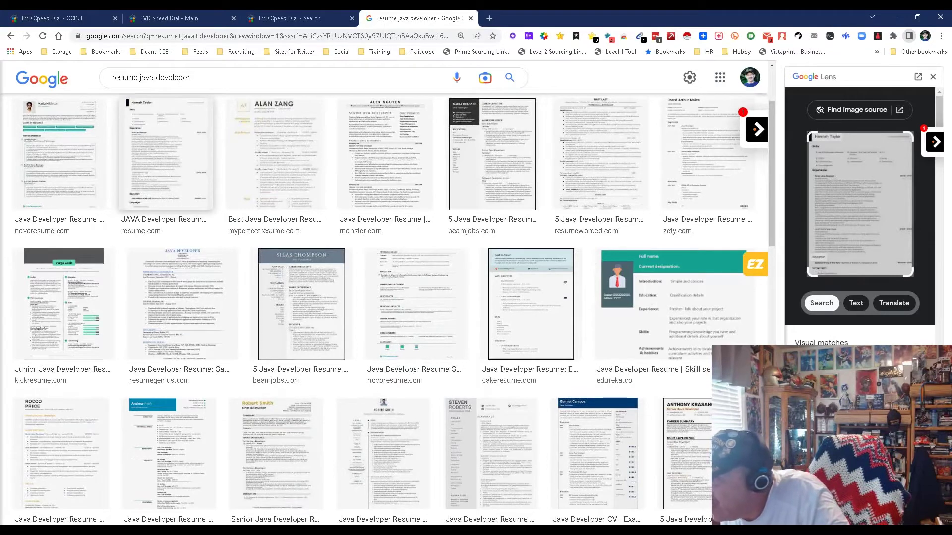
Switch Lens to text recognition, select all text in the resume image, and narrow the selection to the candidate's last name
click(856, 303)
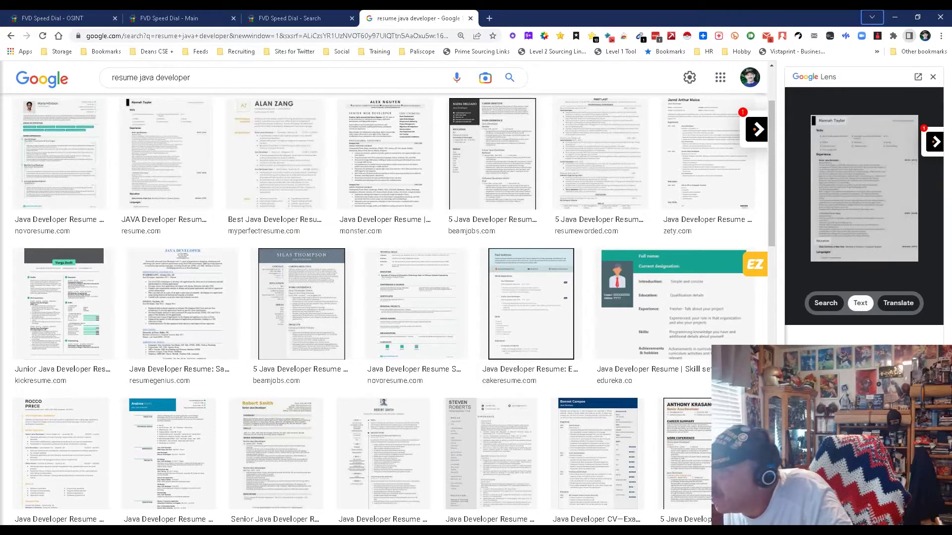
click(864, 421)
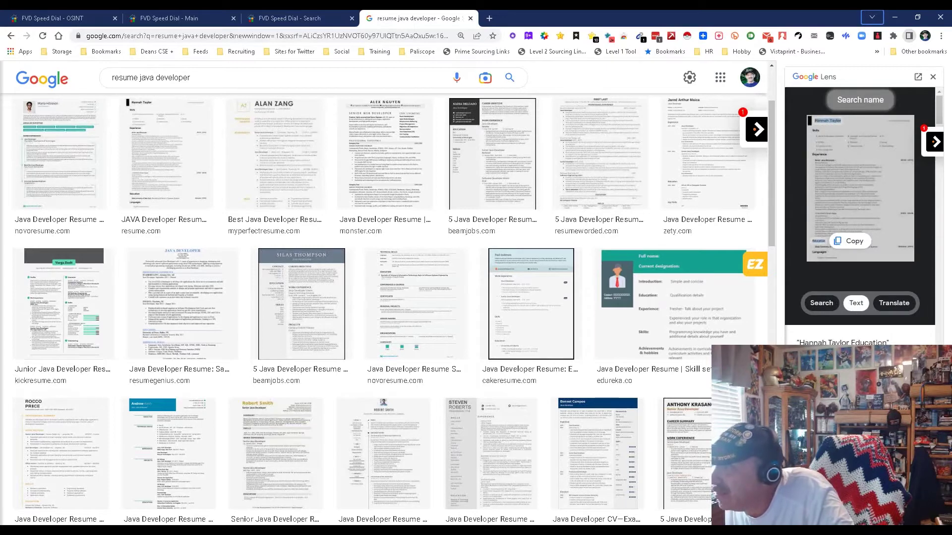
drag(841, 121, 830, 121)
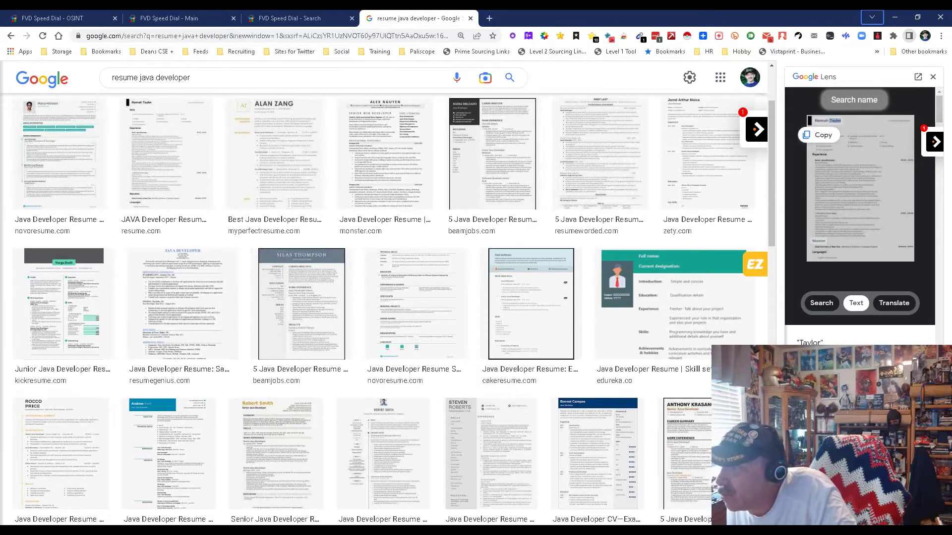
scroll(860, 208, down, 3)
scroll(860, 208, up, 3)
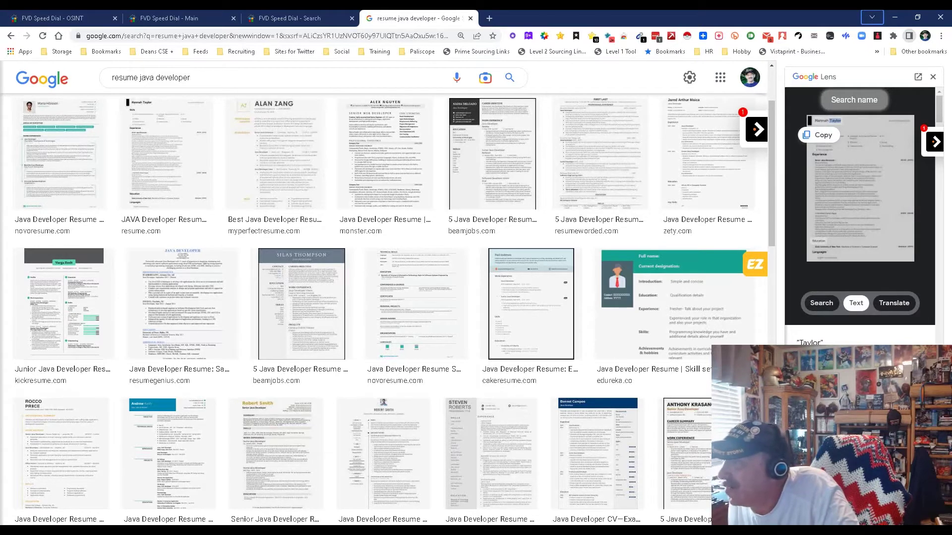
View the resume's translation and visual matches in Lens, and close the Lens results
click(894, 303)
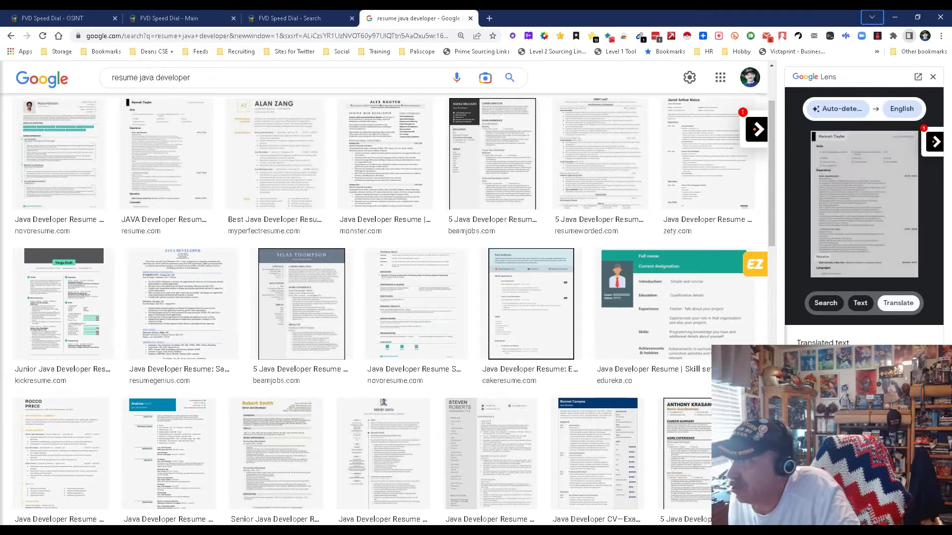
click(826, 303)
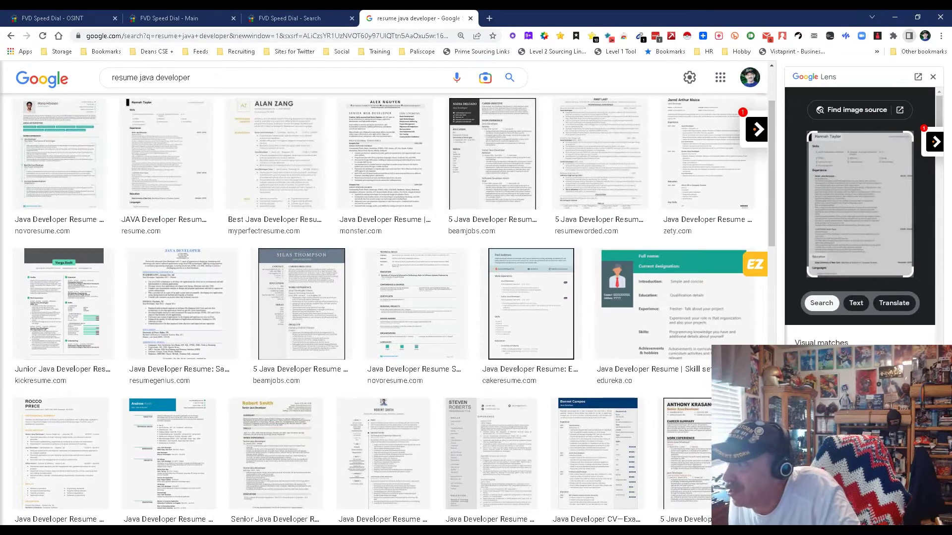
scroll(842, 248, down, 5)
scroll(862, 208, up, 5)
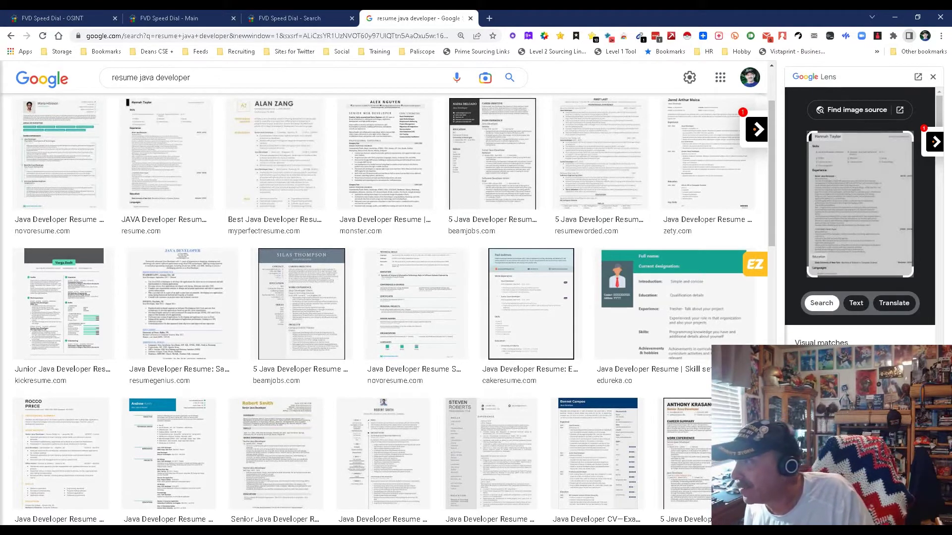
click(933, 77)
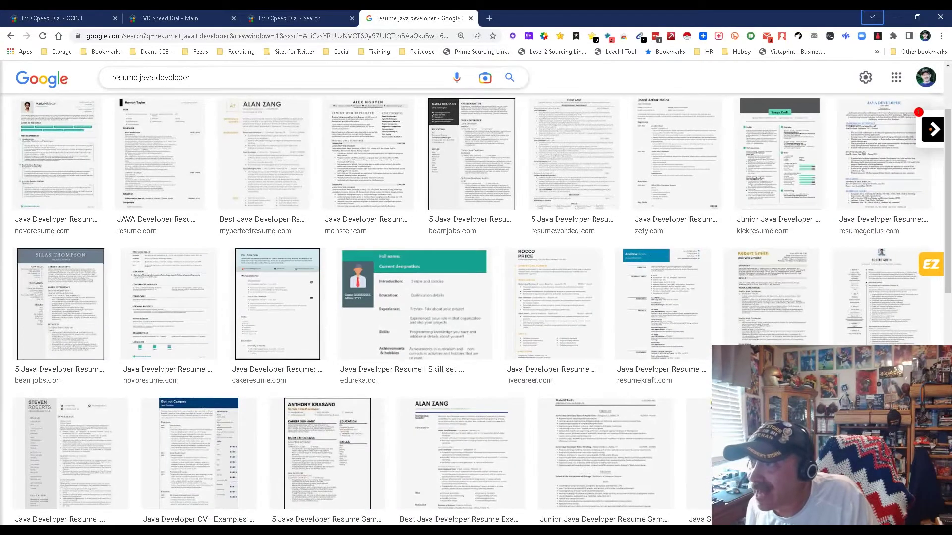
Search by image with Google Lens using the internet levels PNG from the D:\Temp Work folder
click(484, 77)
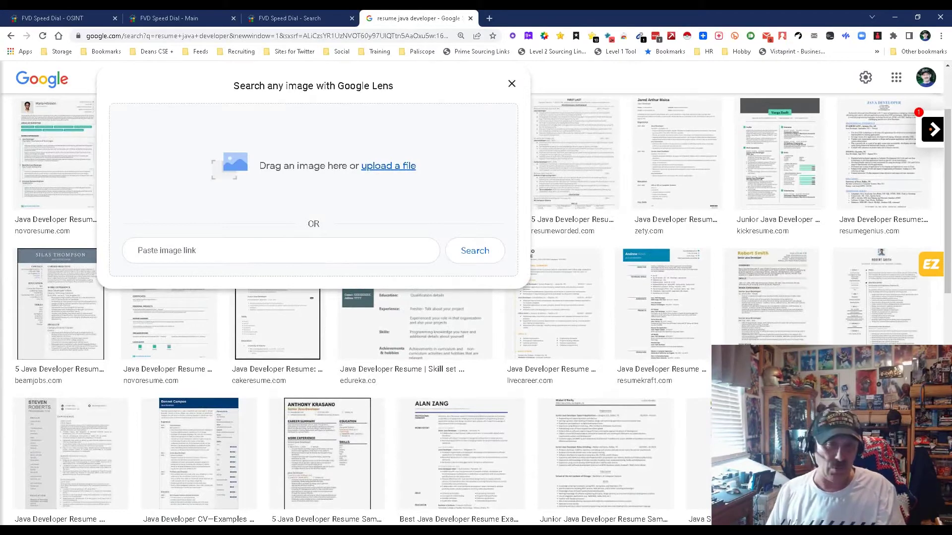
click(388, 166)
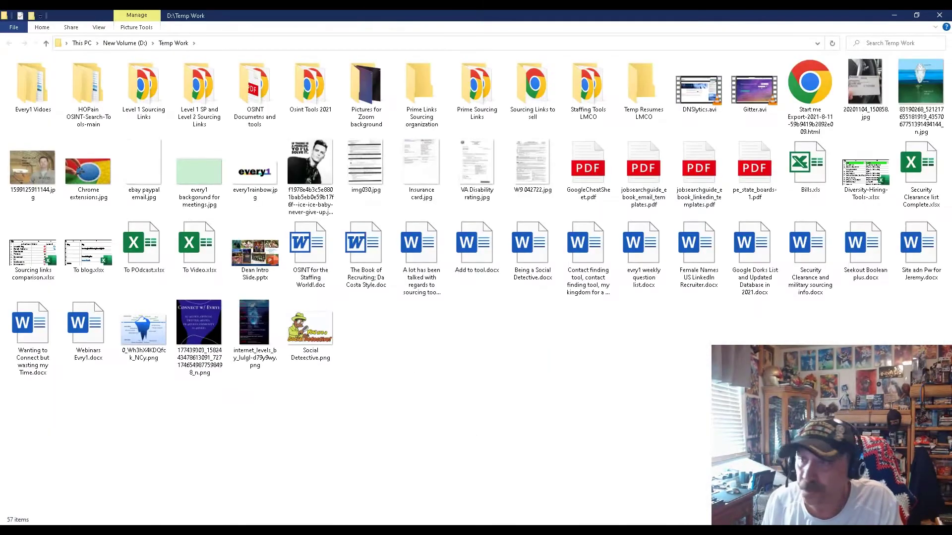
drag(450, 15, 0, 29)
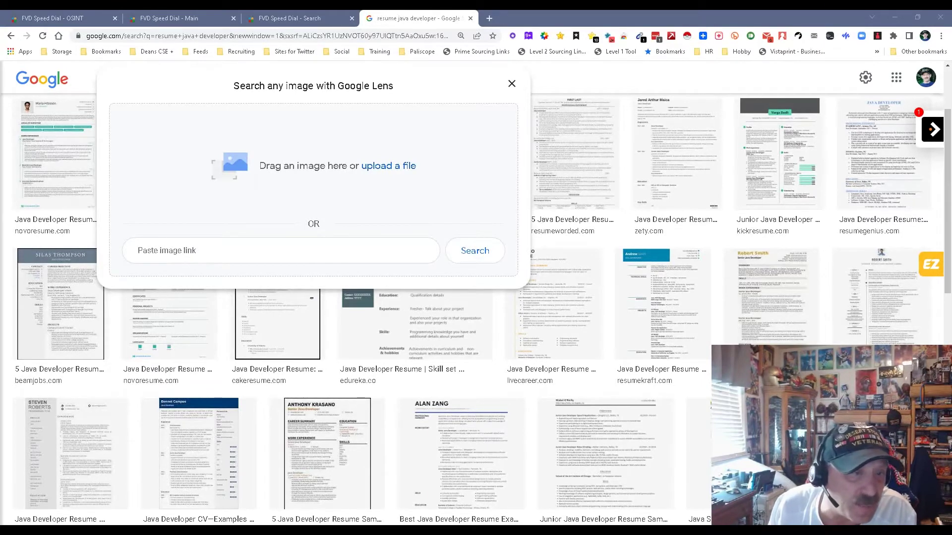
drag(0, 223, 324, 213)
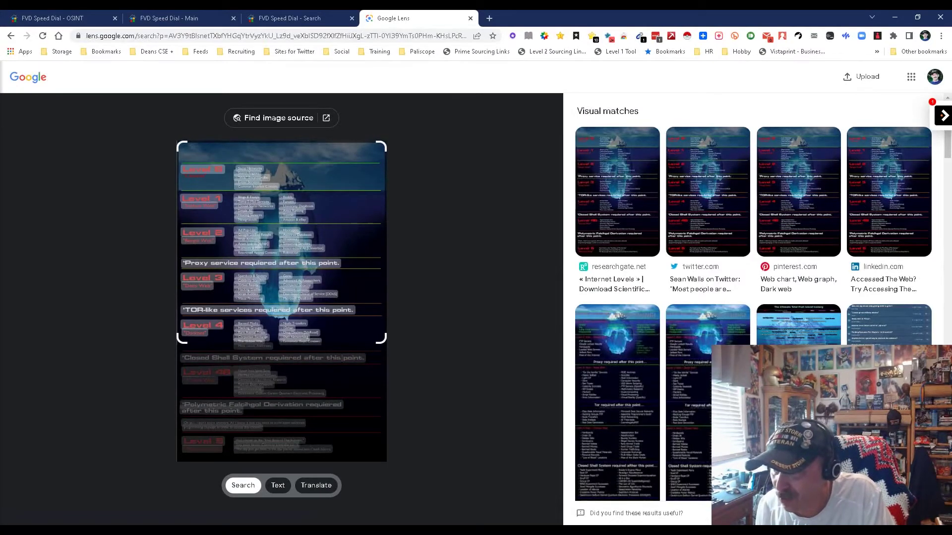
Extend the Lens selection over the whole internet levels image and copy all its recognized text
drag(382, 340, 384, 460)
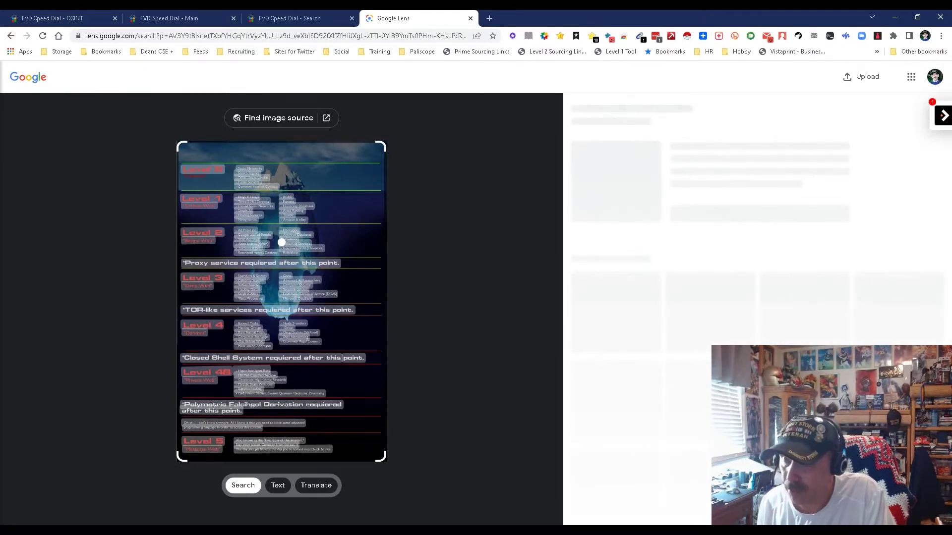
click(278, 485)
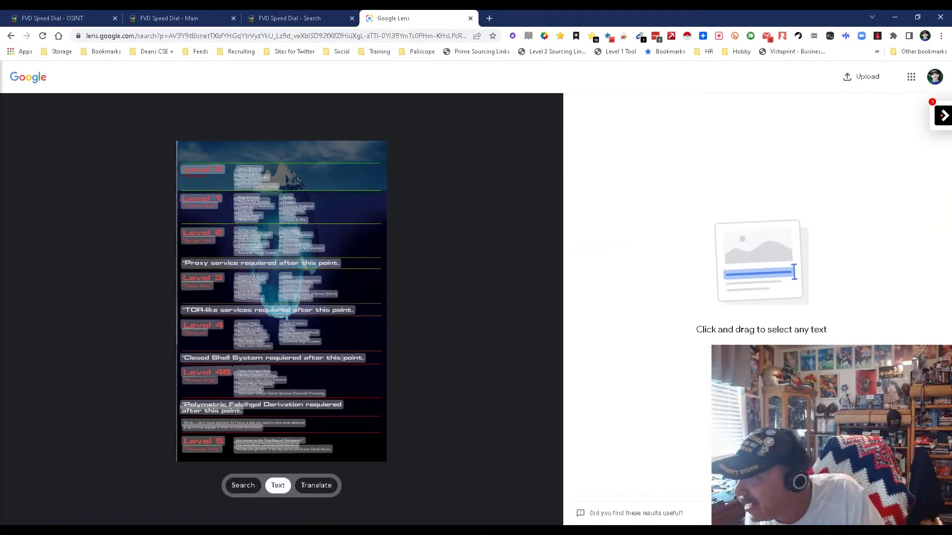
key(ctrl+a)
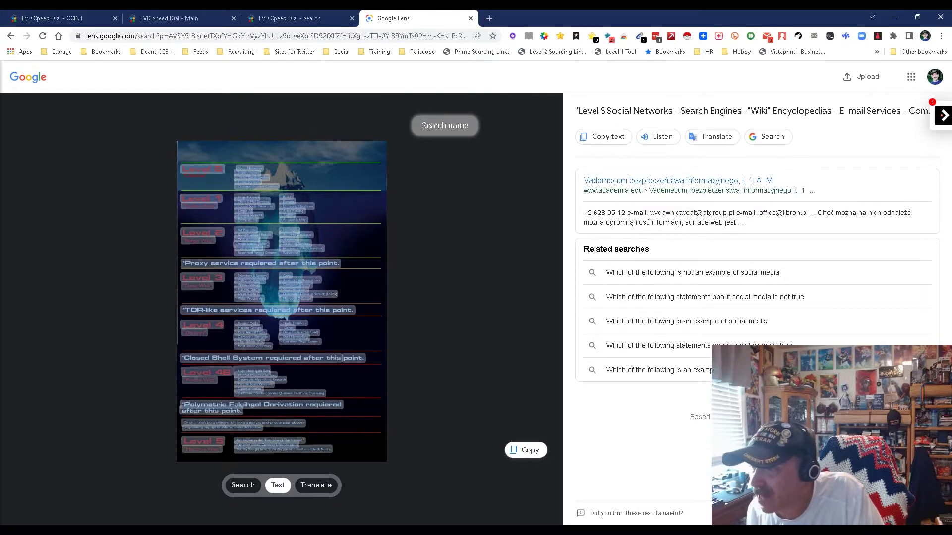
click(526, 450)
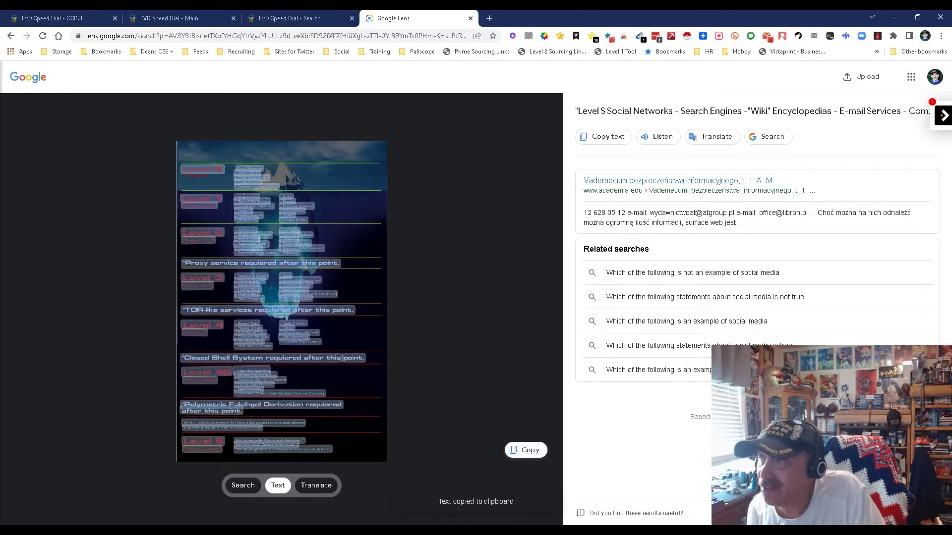
Open the bookmarked Edit Pad site in a new tab, paste the copied text into a new note, and review it
click(489, 18)
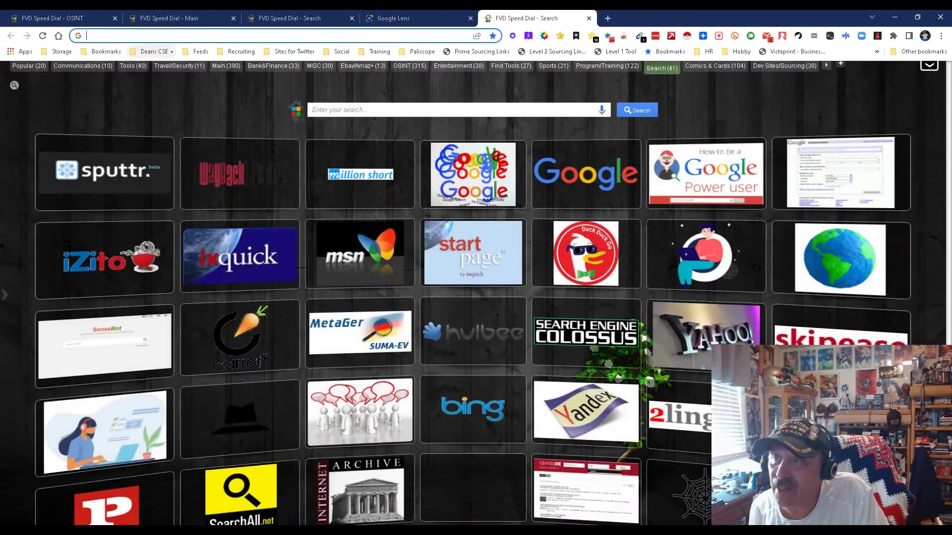
click(151, 51)
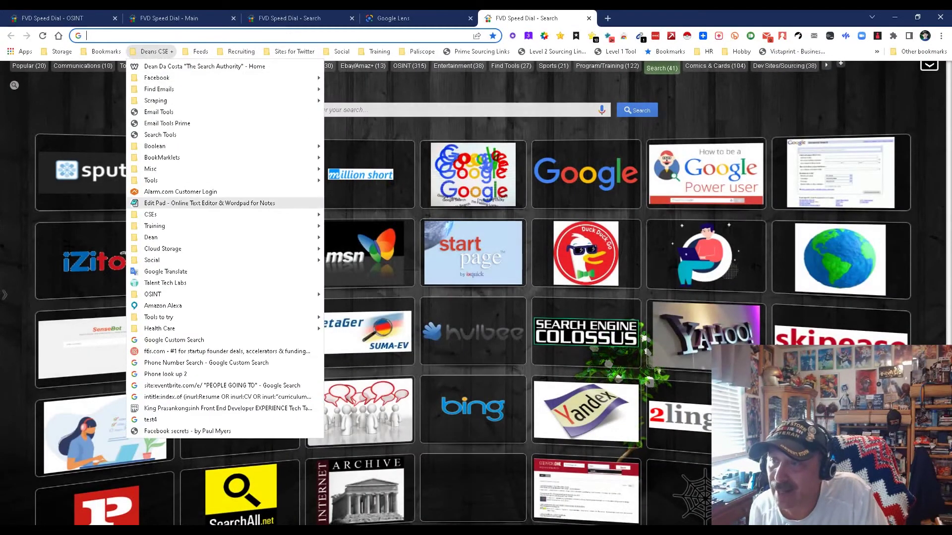
click(208, 203)
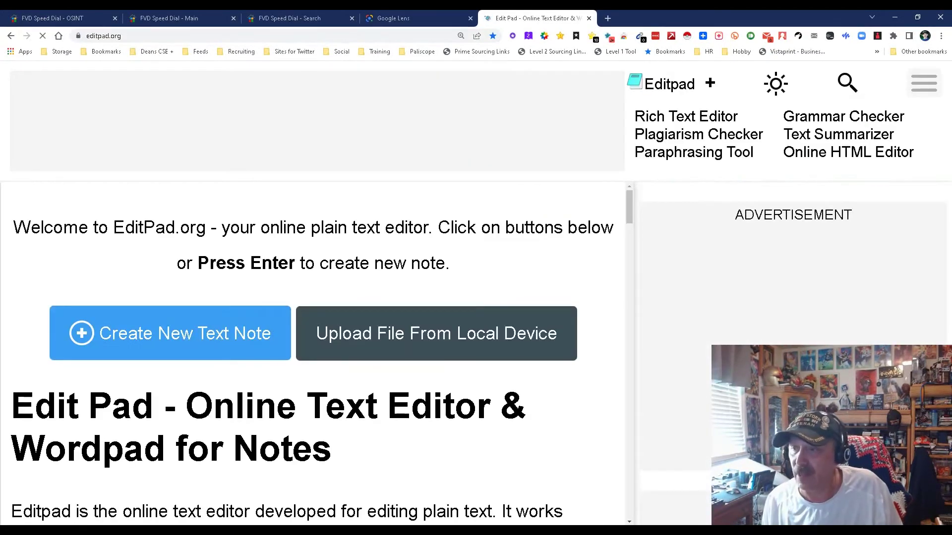
key(Return)
key(ctrl+v)
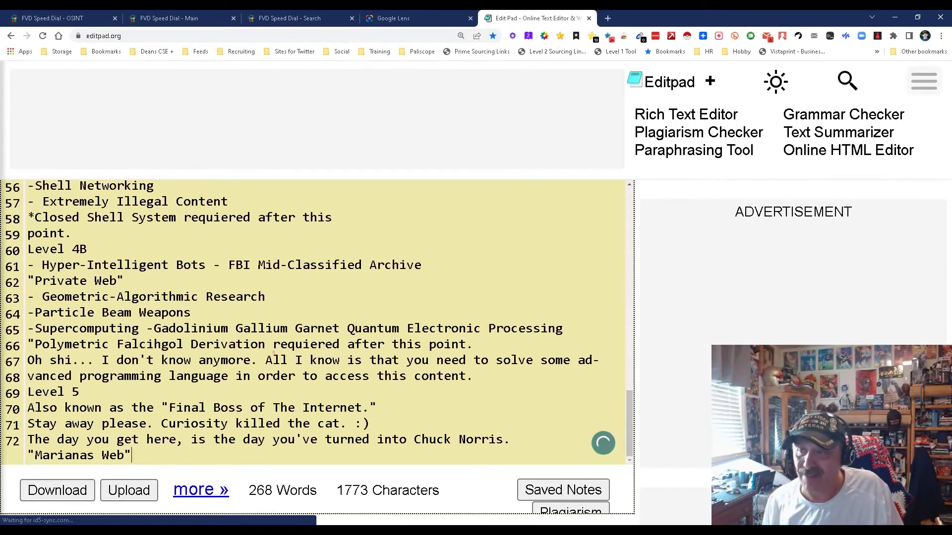
scroll(317, 322, up, 18)
scroll(317, 322, down, 18)
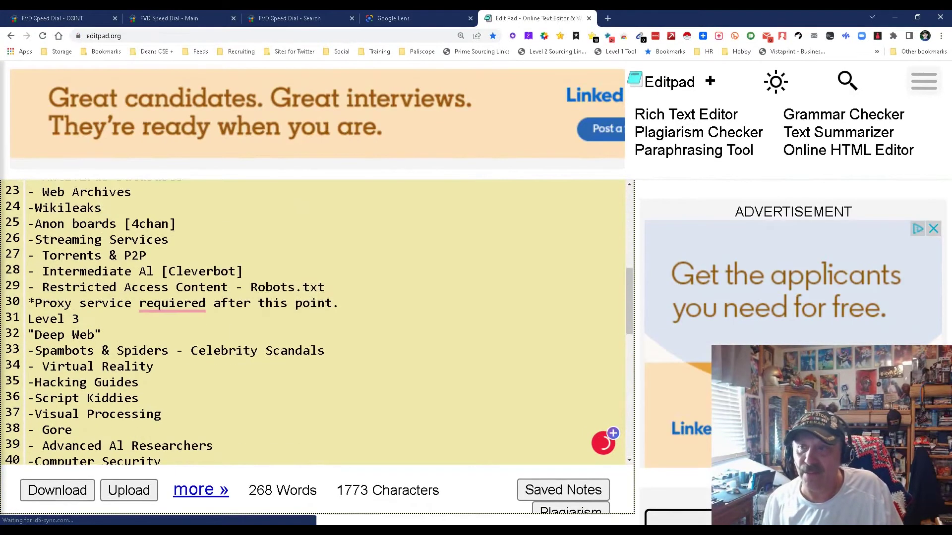
scroll(317, 322, up, 18)
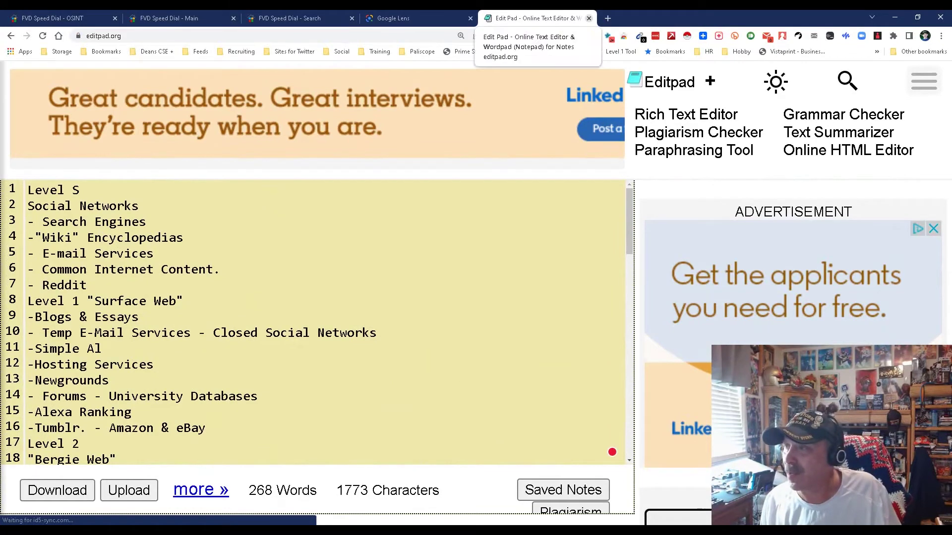
Close the Edit Pad note and the Google Lens results page
key(ctrl+w)
key(Return)
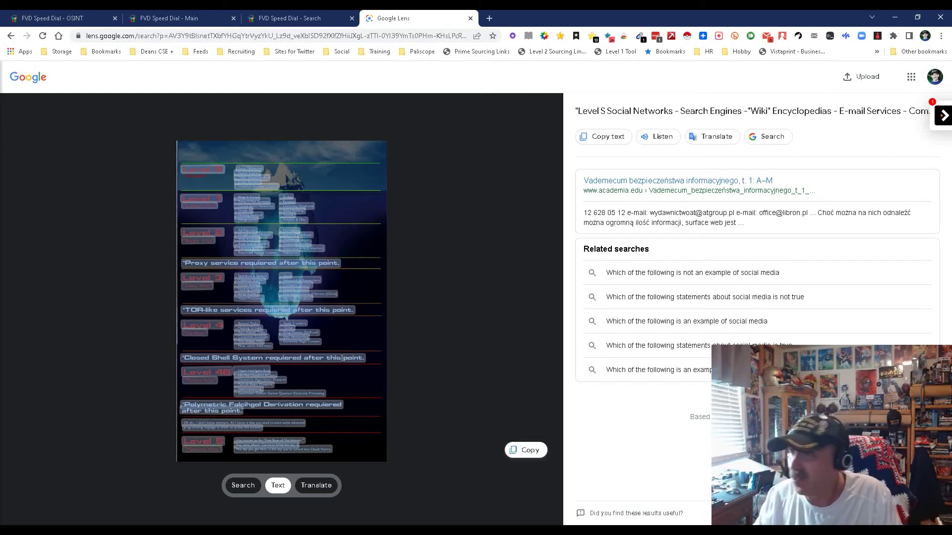
key(ctrl+w)
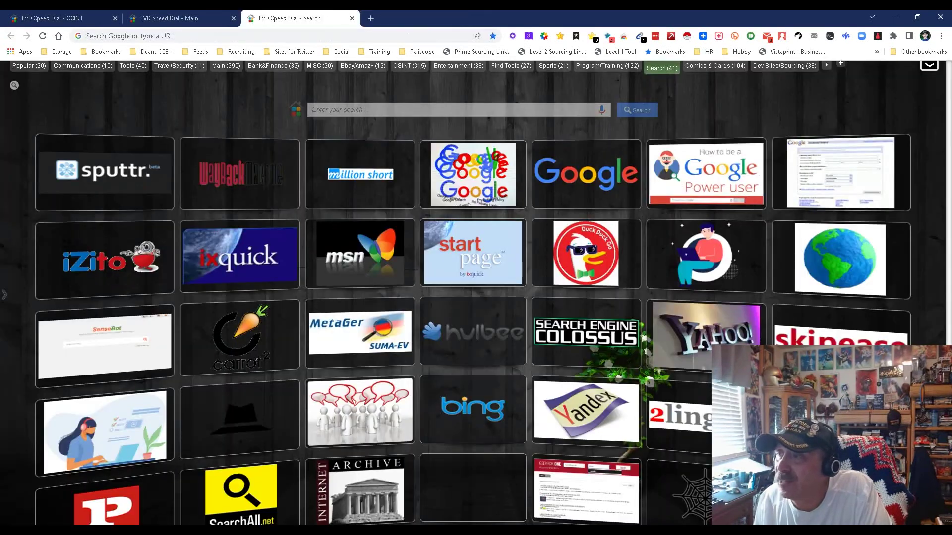